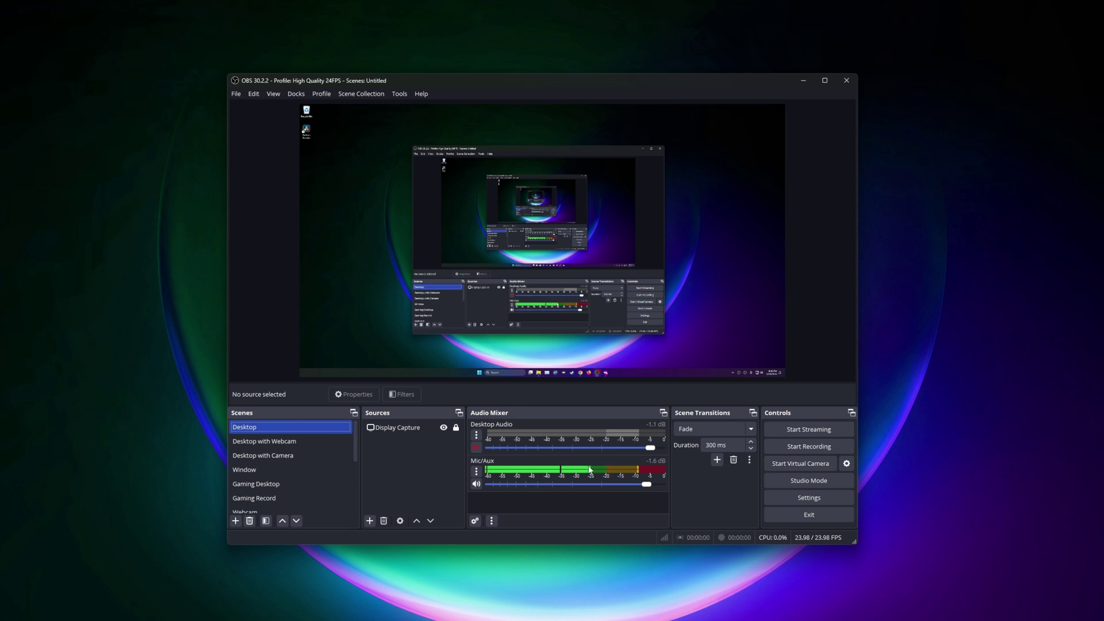
# - Open Settings and go to Output's Recording tab: Advanced mode, H:/OBSVideos, MPEG-4 (.mp4)
pyautogui.click(796, 497)
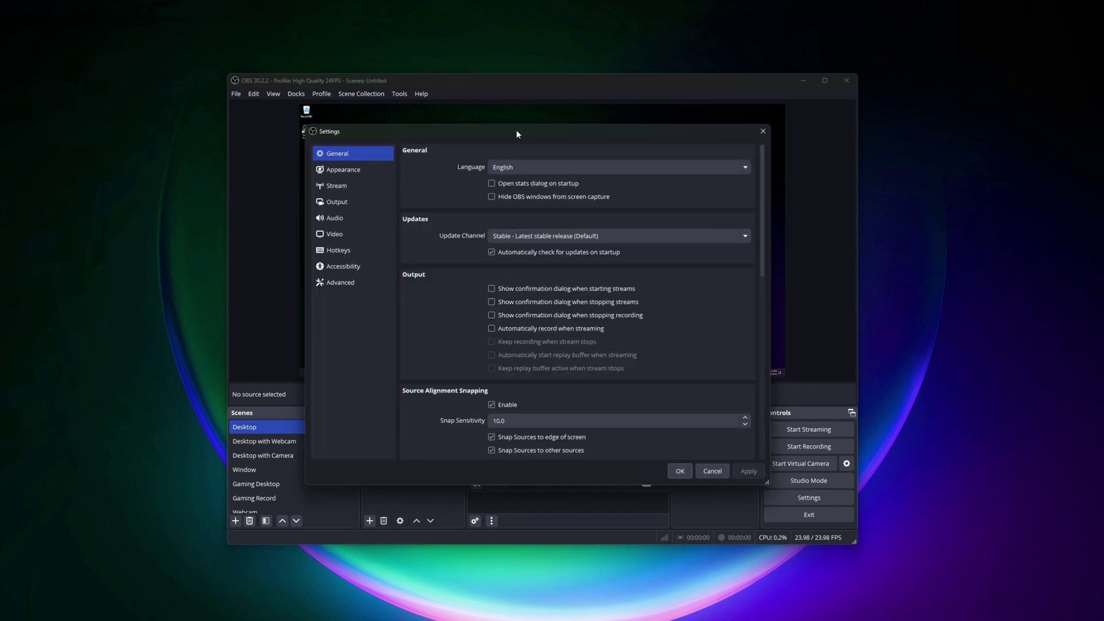
pyautogui.moveTo(516, 134); pyautogui.dragTo(539, 154)
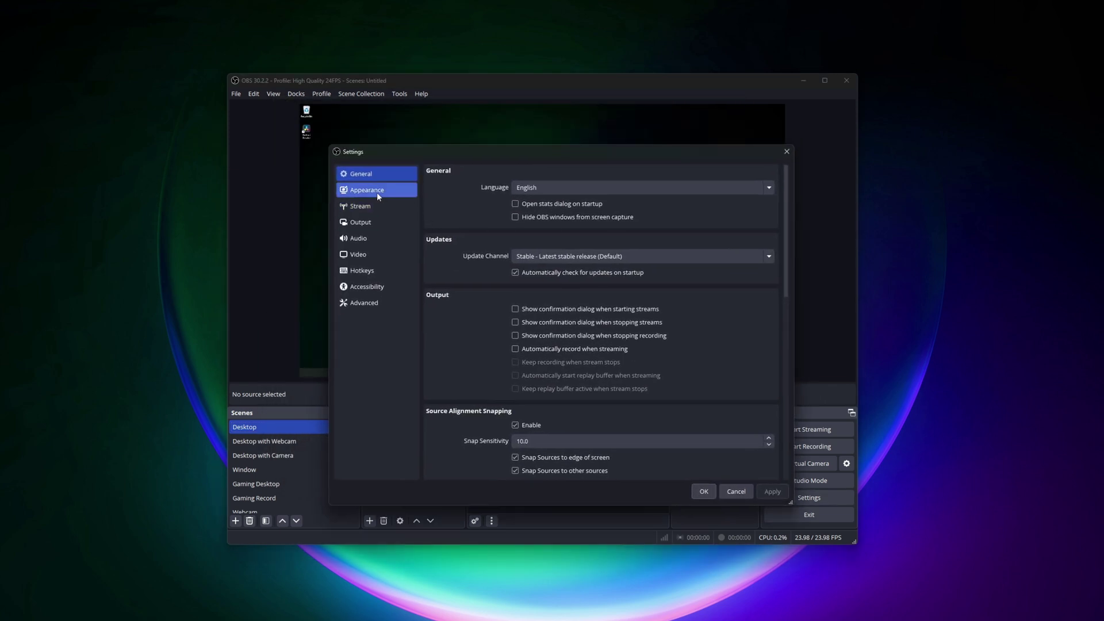
pyautogui.click(376, 192)
pyautogui.click(382, 208)
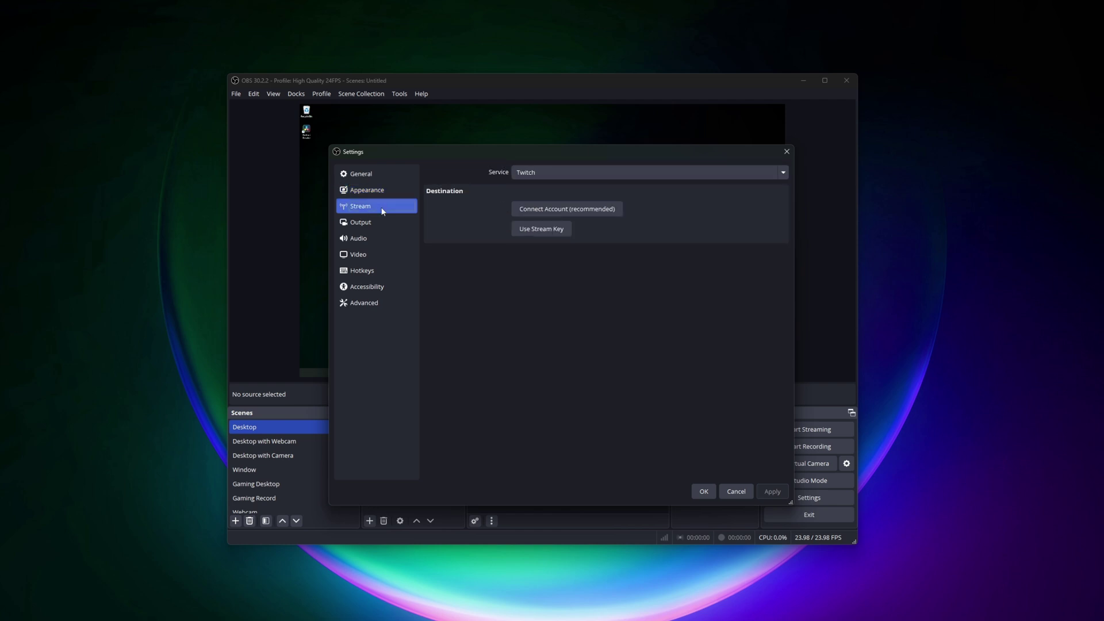
pyautogui.click(377, 222)
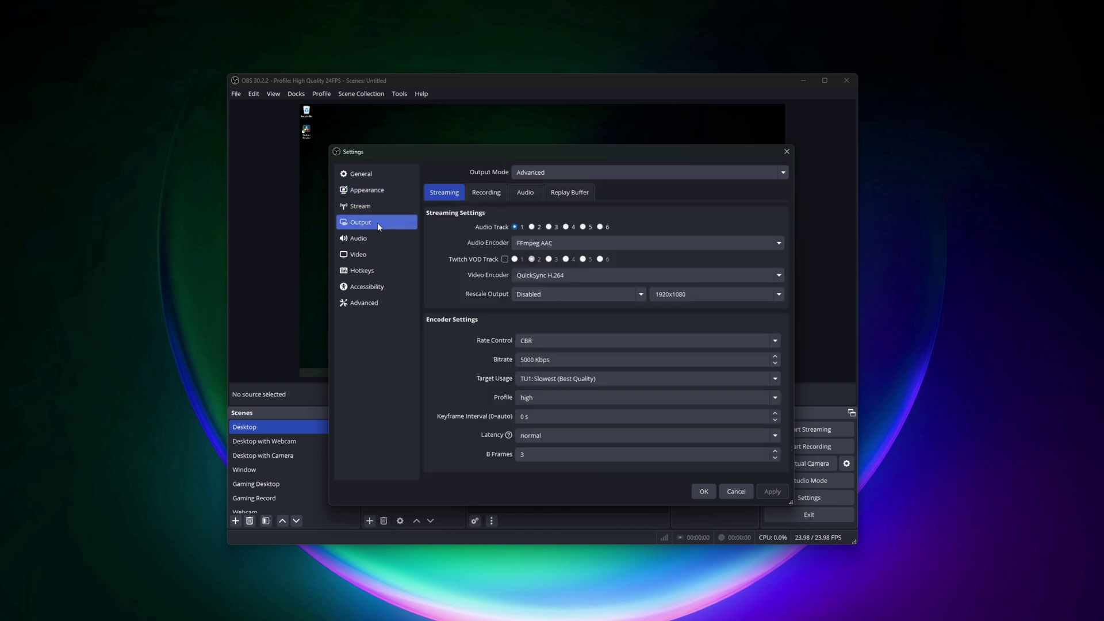
pyautogui.click(486, 194)
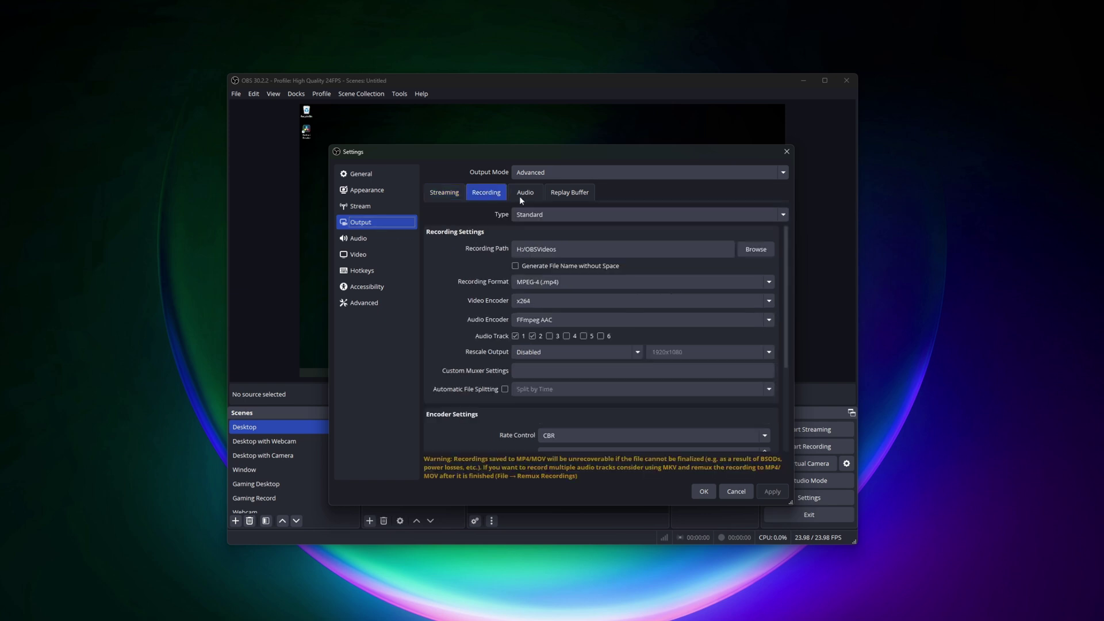
pyautogui.moveTo(606, 150); pyautogui.dragTo(589, 112)
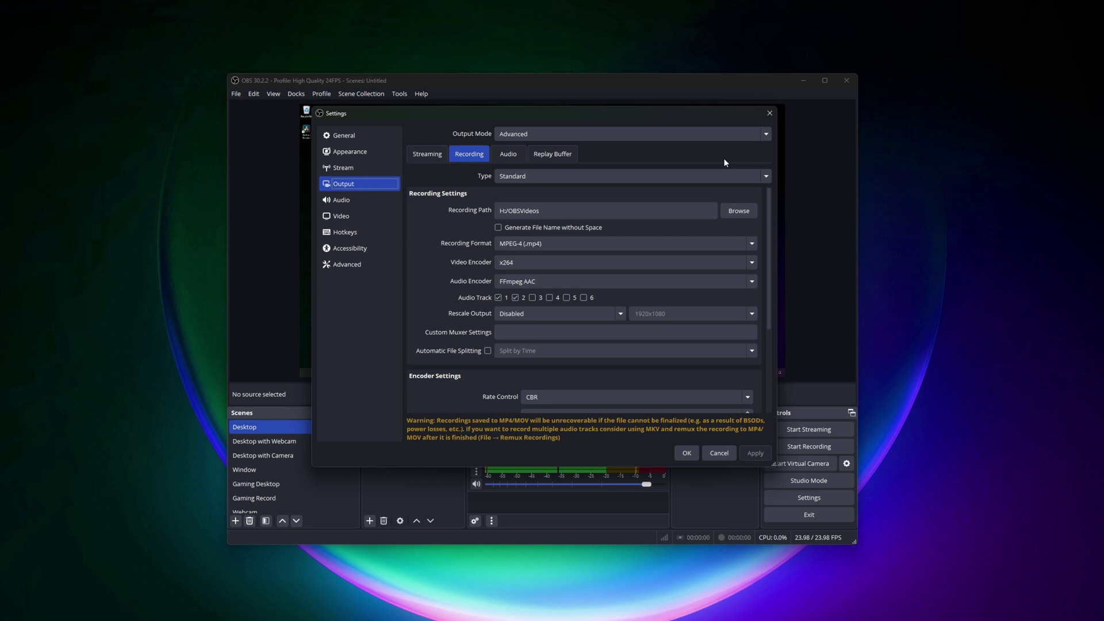
pyautogui.click(749, 243)
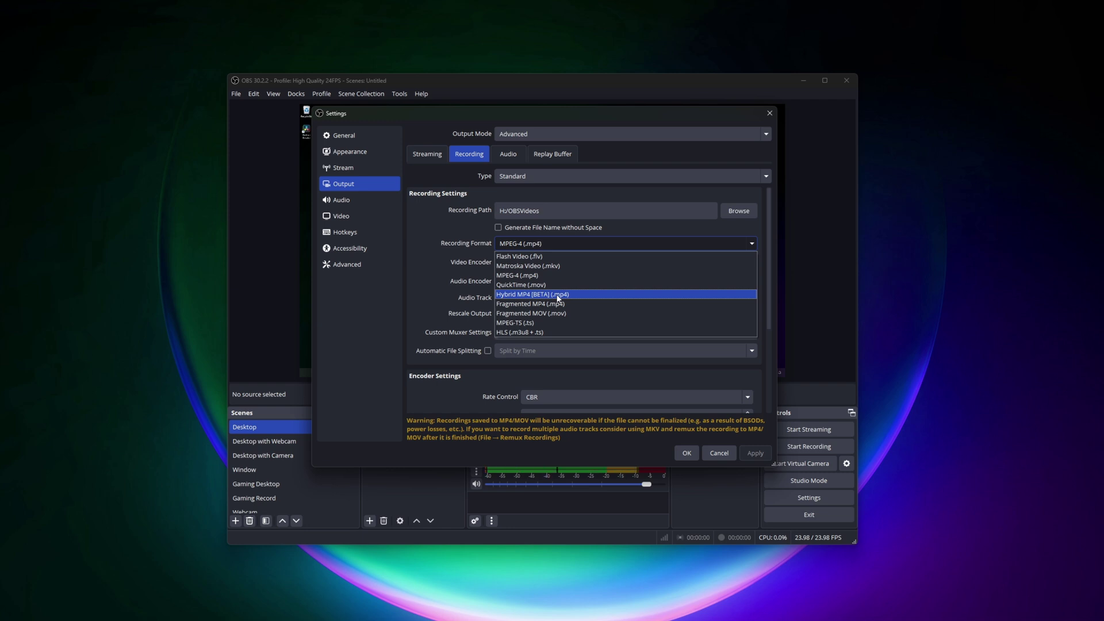
pyautogui.click(426, 304)
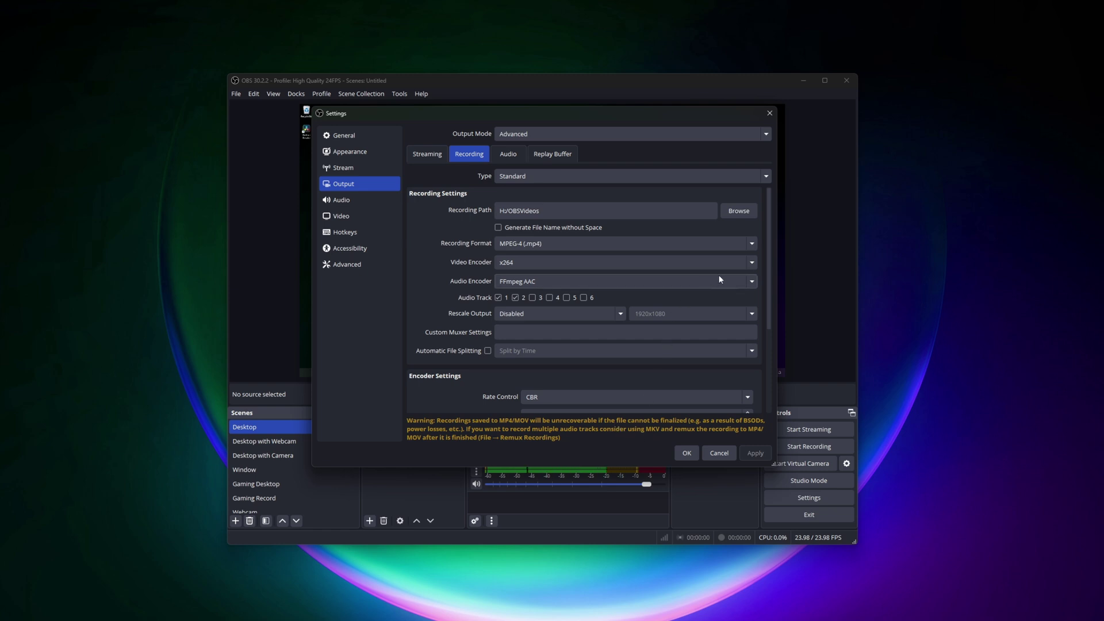
pyautogui.click(746, 242)
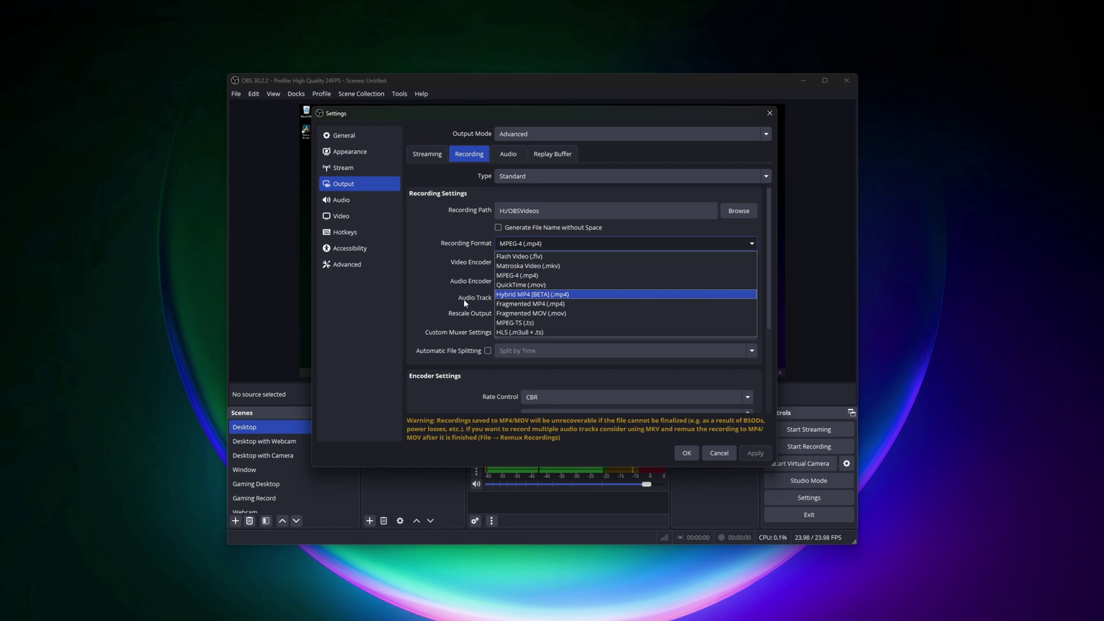
pyautogui.click(429, 291)
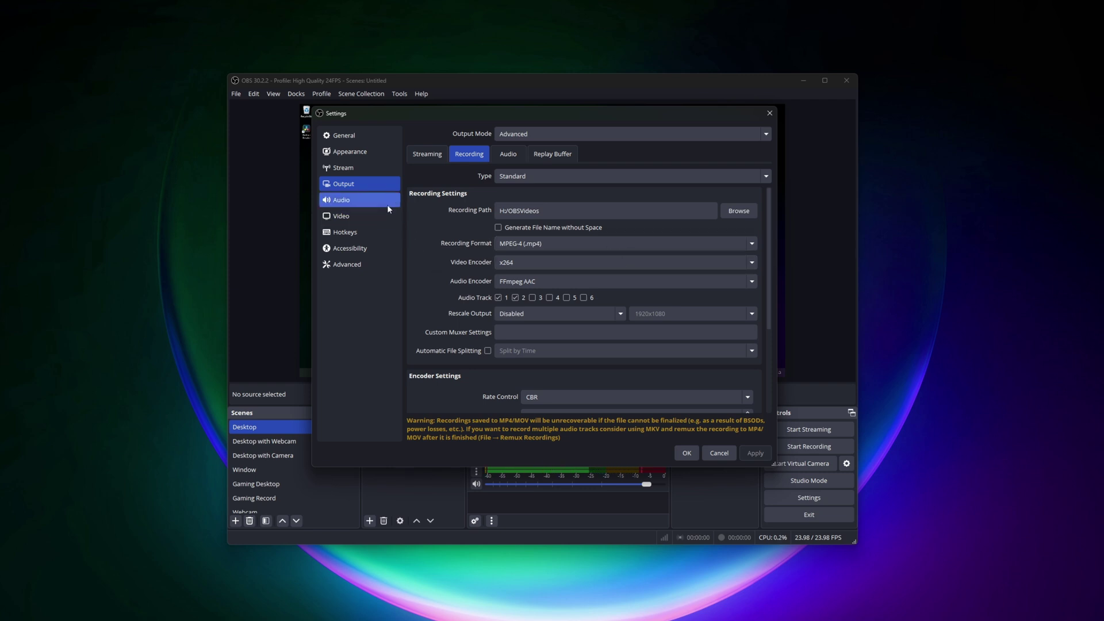
# - Review Appearance's Theme and Style lists, keeping Yami and Default, then view the Hotkeys page
pyautogui.click(361, 159)
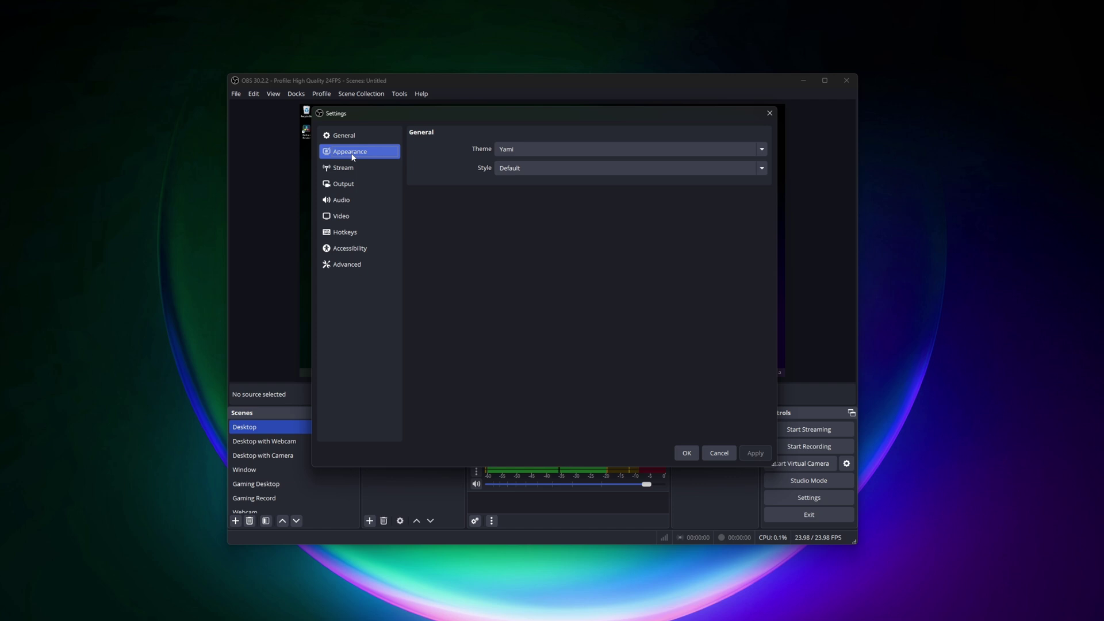
pyautogui.click(761, 150)
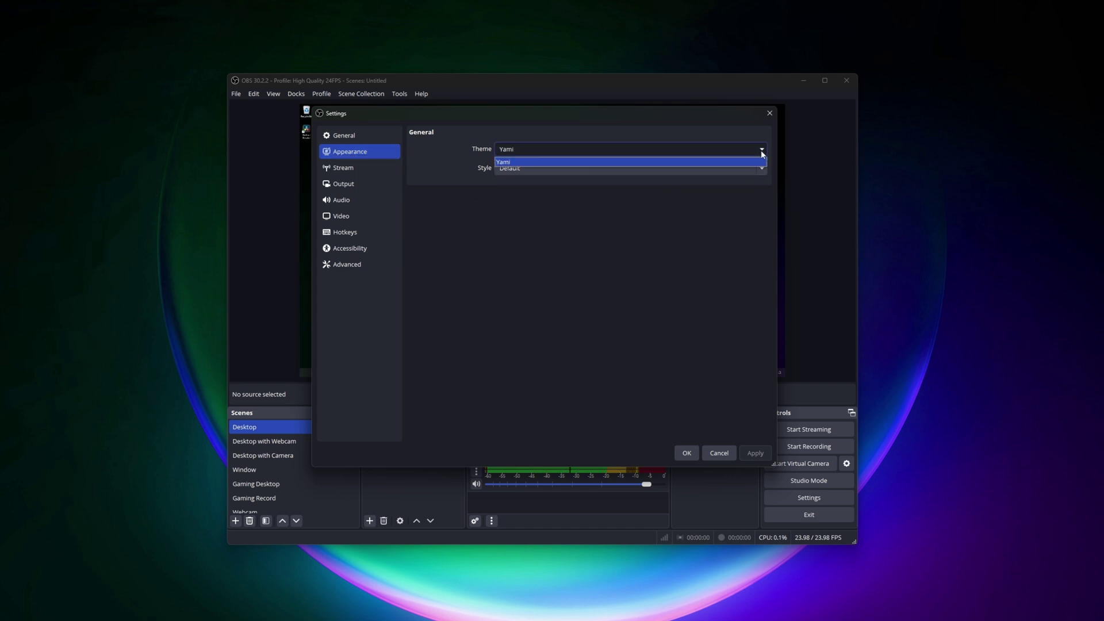
pyautogui.click(762, 162)
pyautogui.click(764, 168)
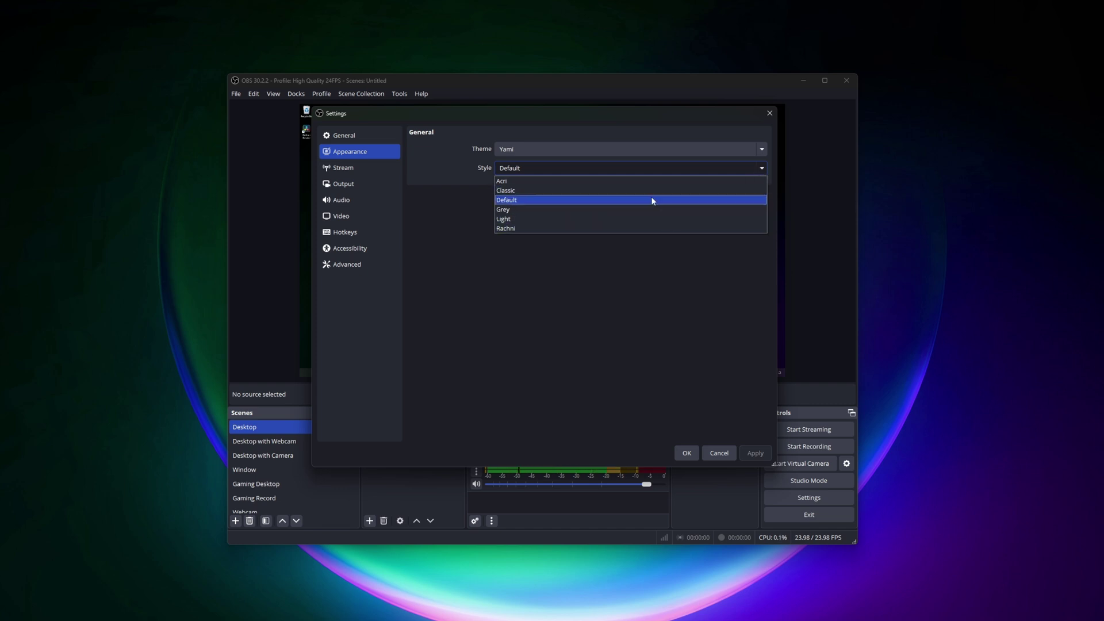
pyautogui.click(587, 289)
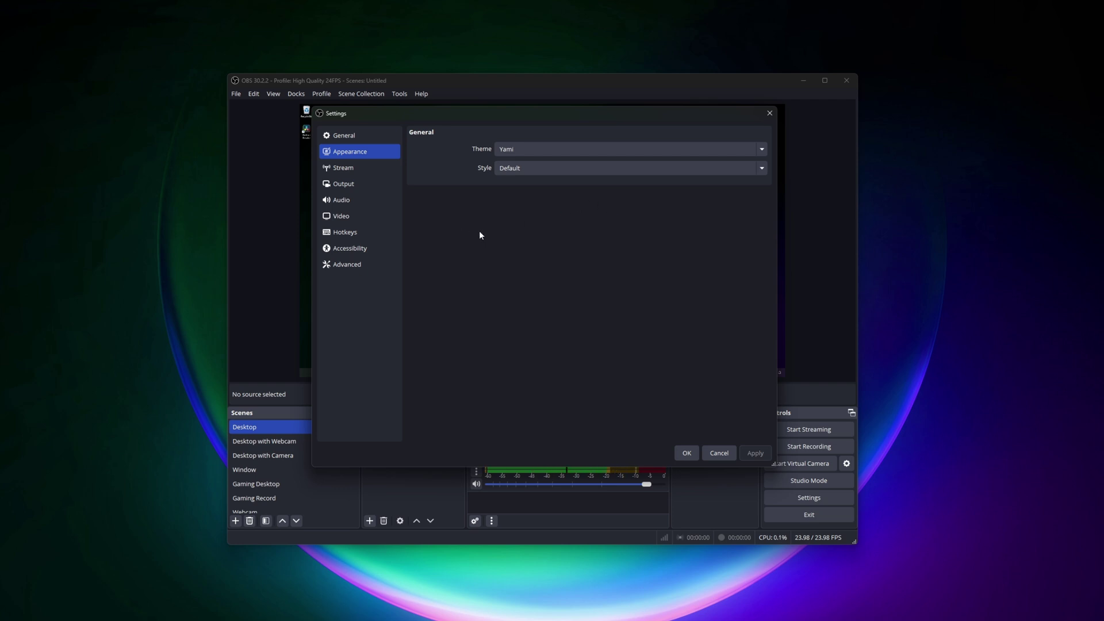
pyautogui.click(365, 235)
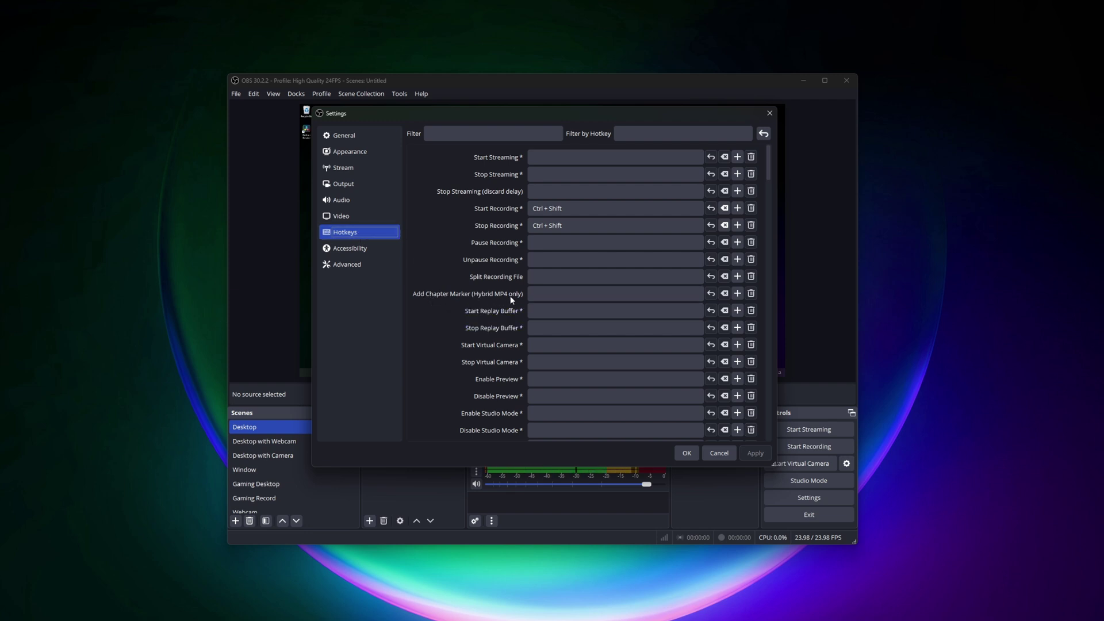
pyautogui.click(551, 295)
# - Look over the Video and Audio pages, then return to Output's Recording tab (MPEG-4, x264, CBR)
pyautogui.click(358, 218)
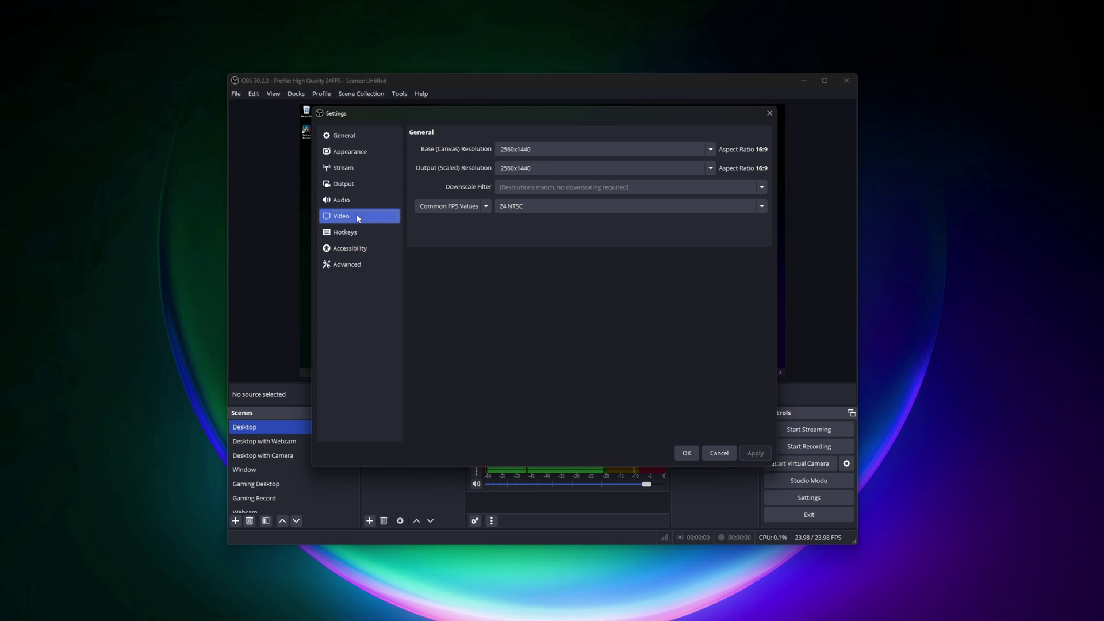
pyautogui.click(349, 202)
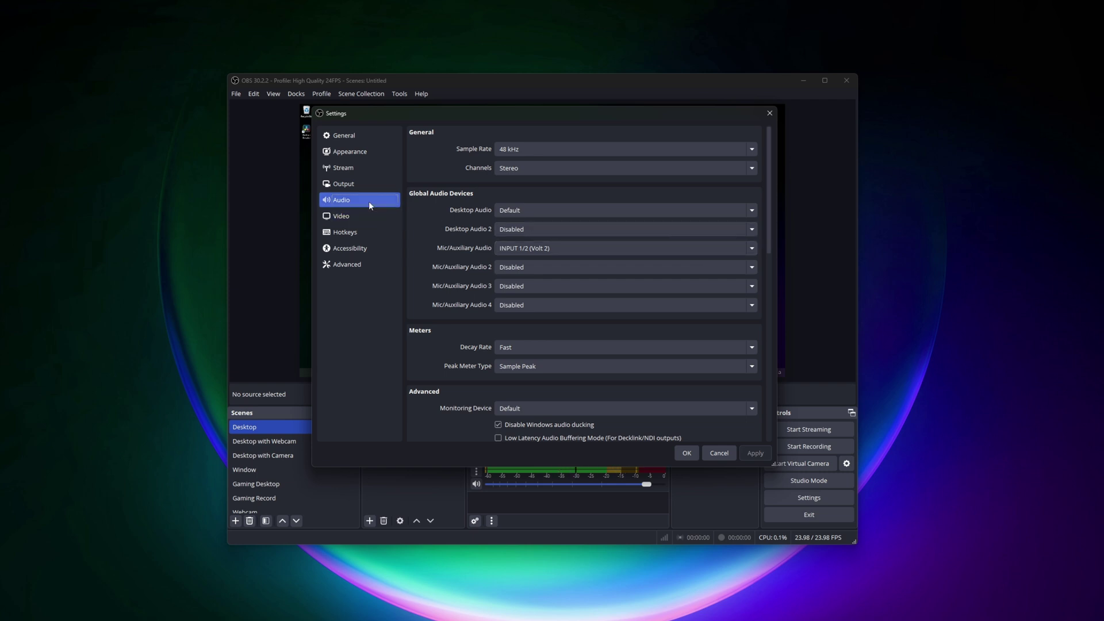
pyautogui.click(359, 190)
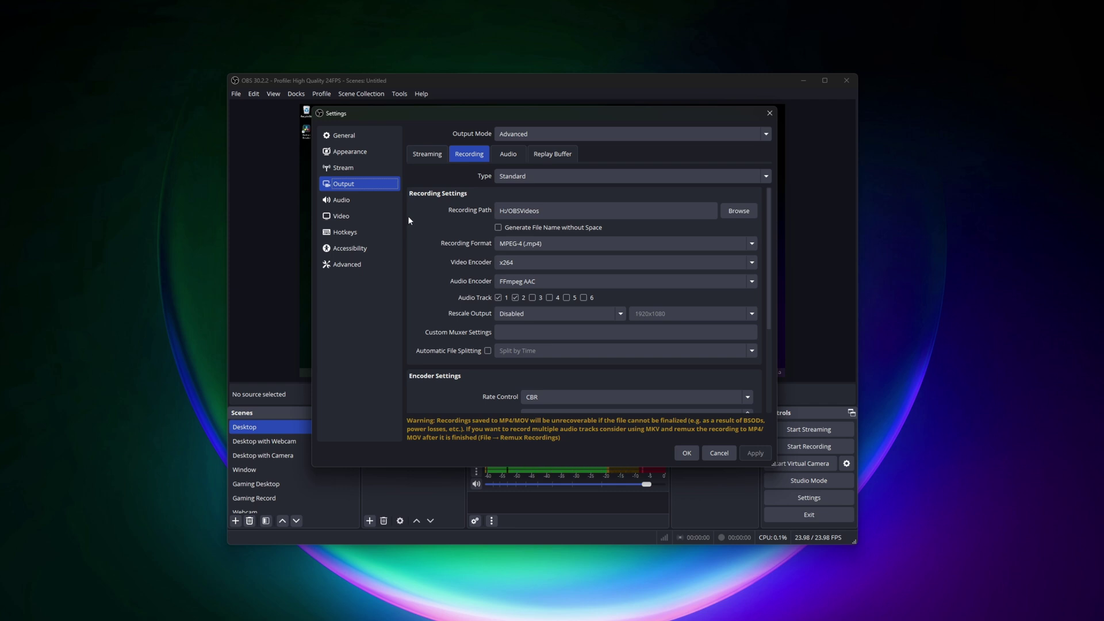
# - Review the video encoder list, keep x264, and close Settings with OK
pyautogui.click(754, 264)
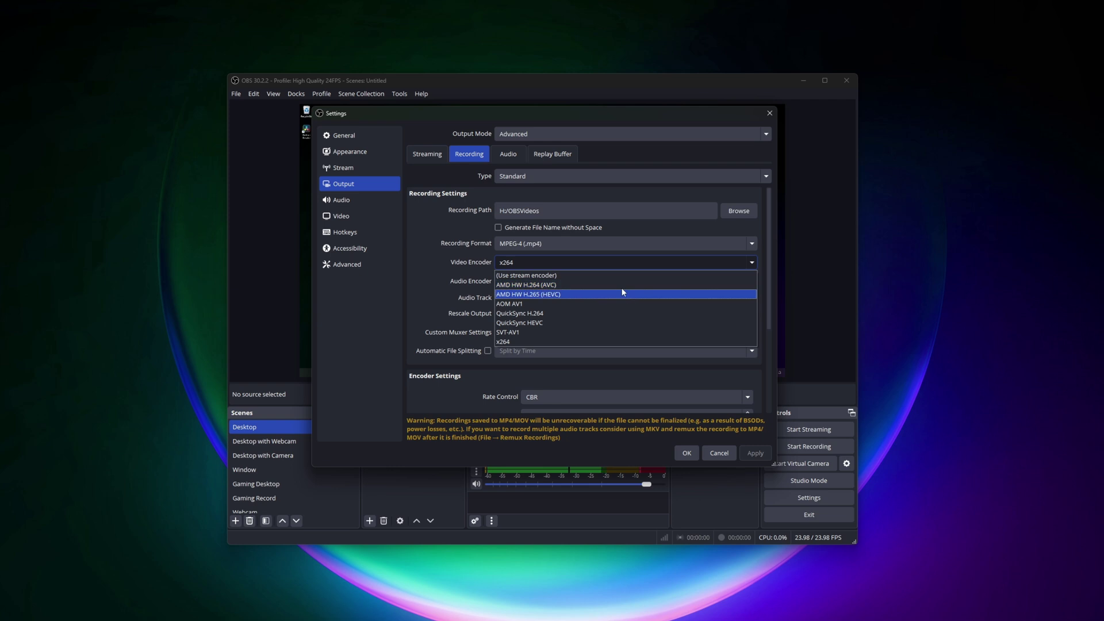
pyautogui.click(414, 246)
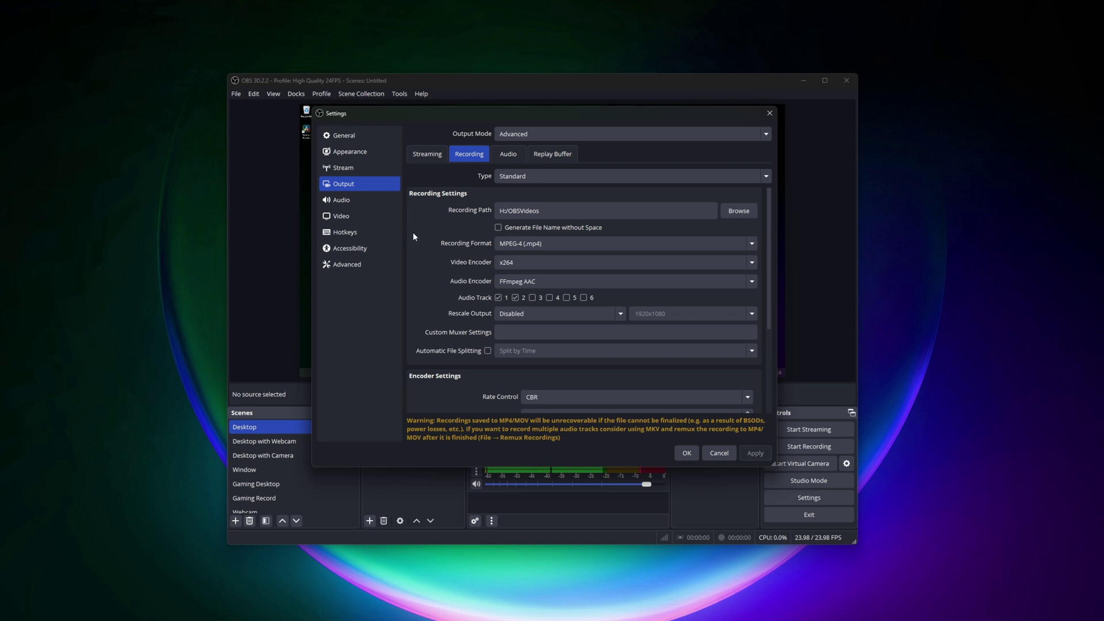
pyautogui.click(688, 454)
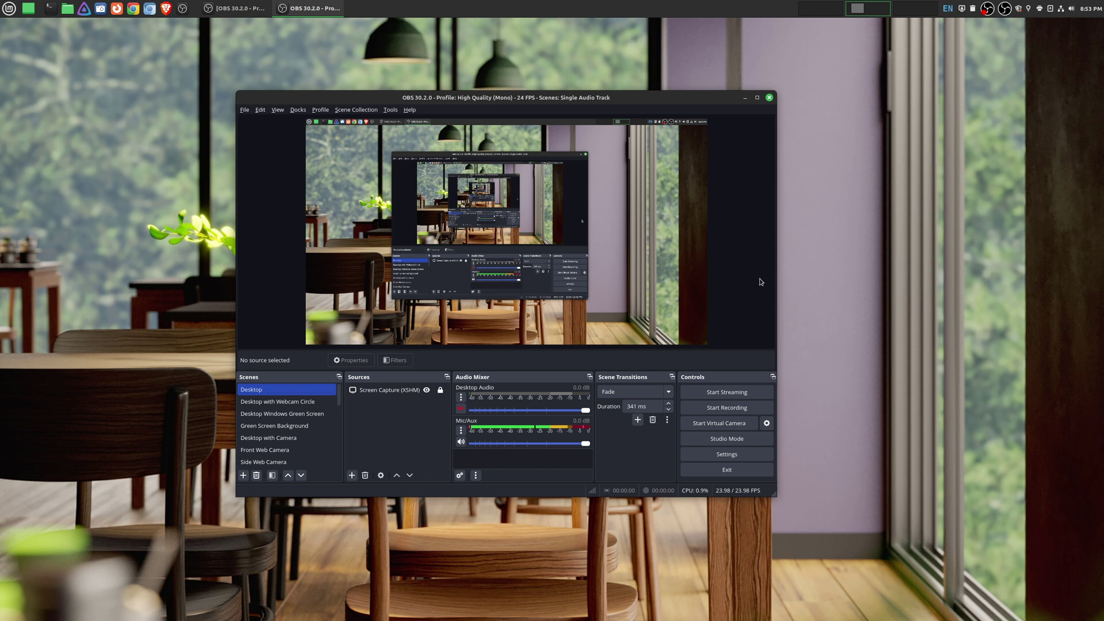
# - Browse the Linux Mint applications menu, then dismiss it to show OBS 30.2.0's Desktop scene
pyautogui.click(9, 8)
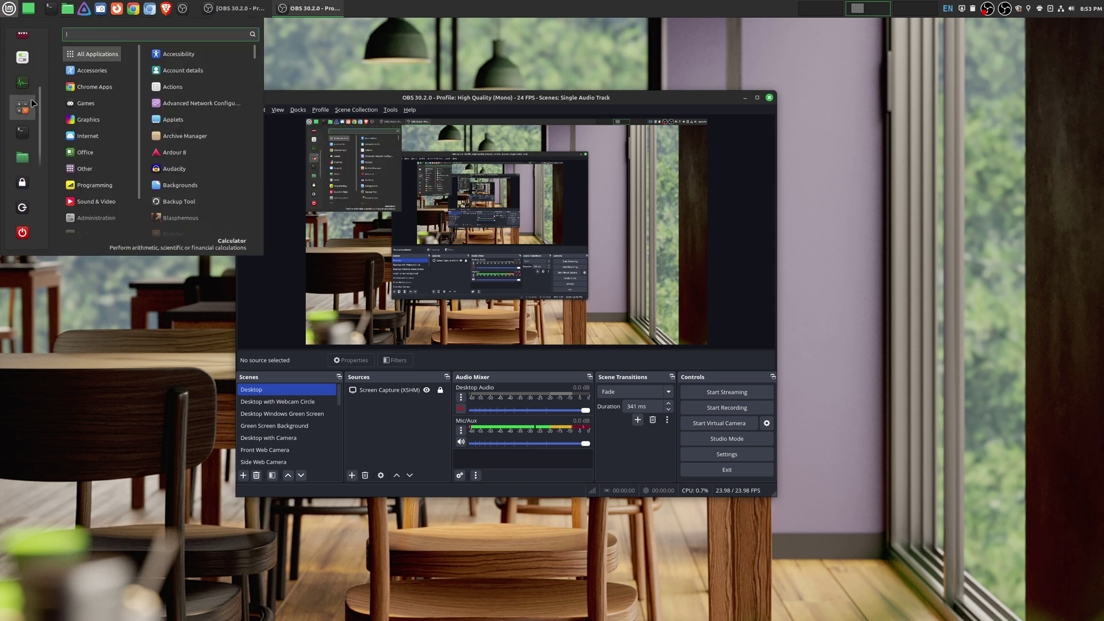
pyautogui.moveTo(87, 135)
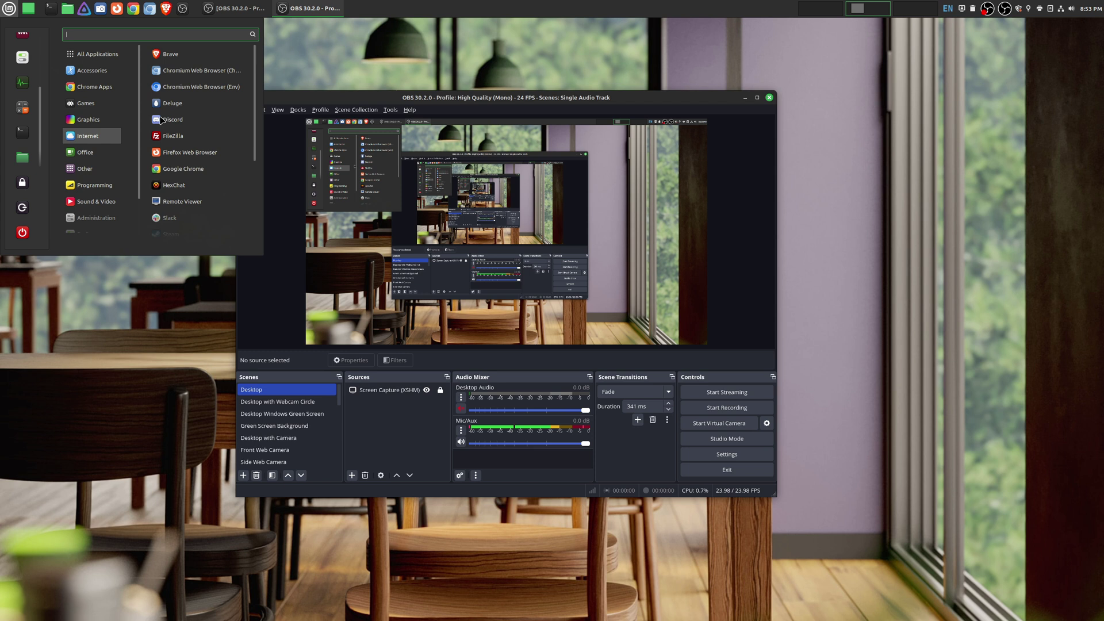
pyautogui.click(360, 102)
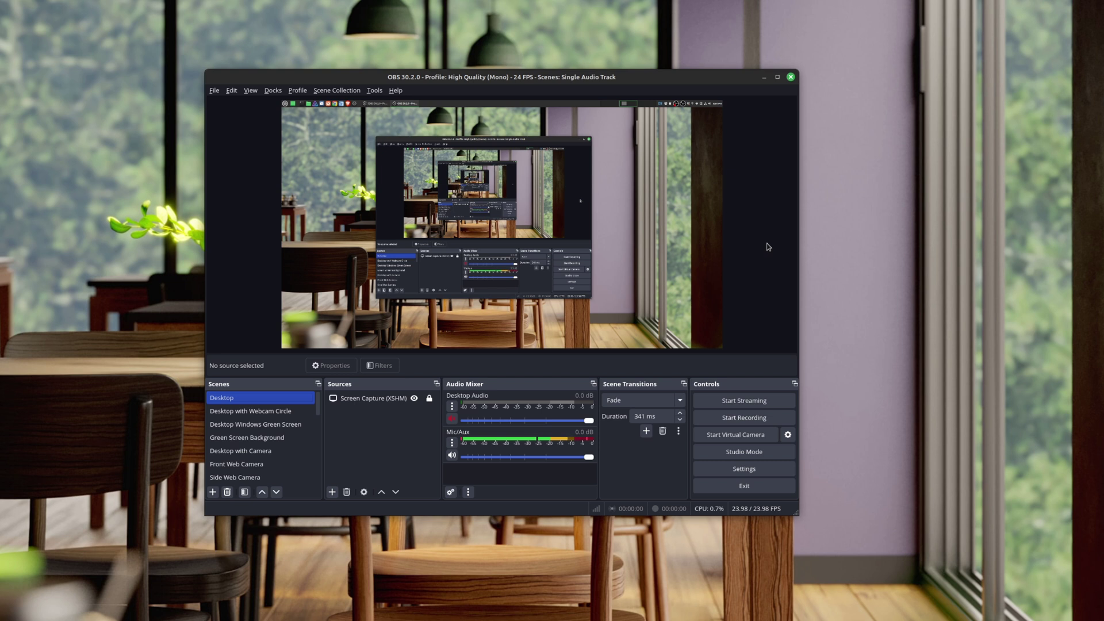
# - On Linux, list the Recording tab's video encoders, including FFmpeg VAAPI H.264 and HEVC
pyautogui.click(736, 470)
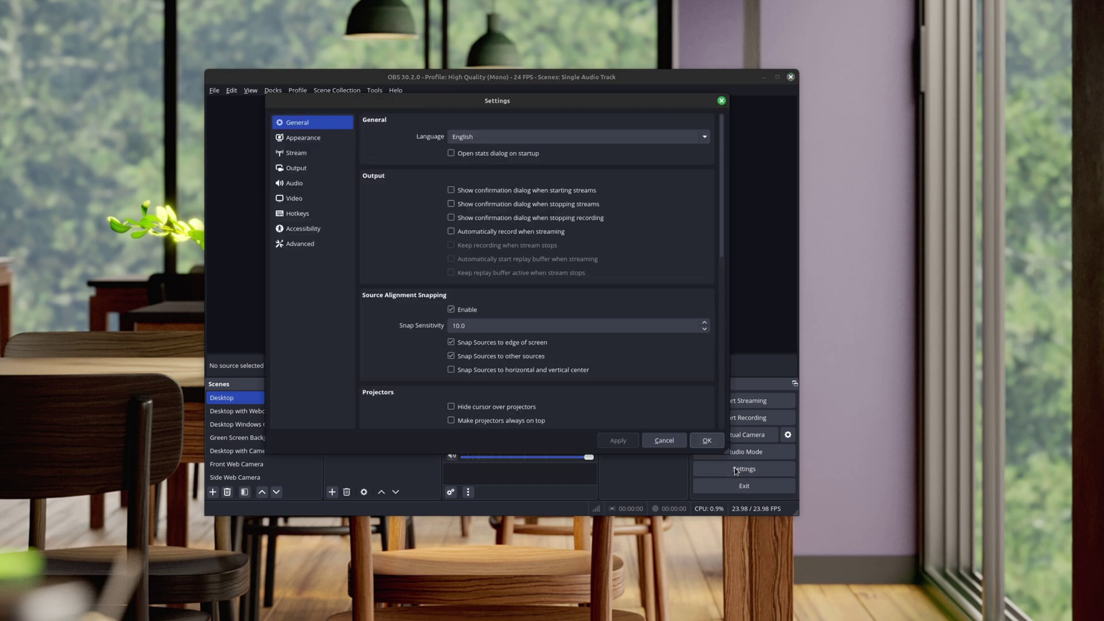
pyautogui.click(309, 167)
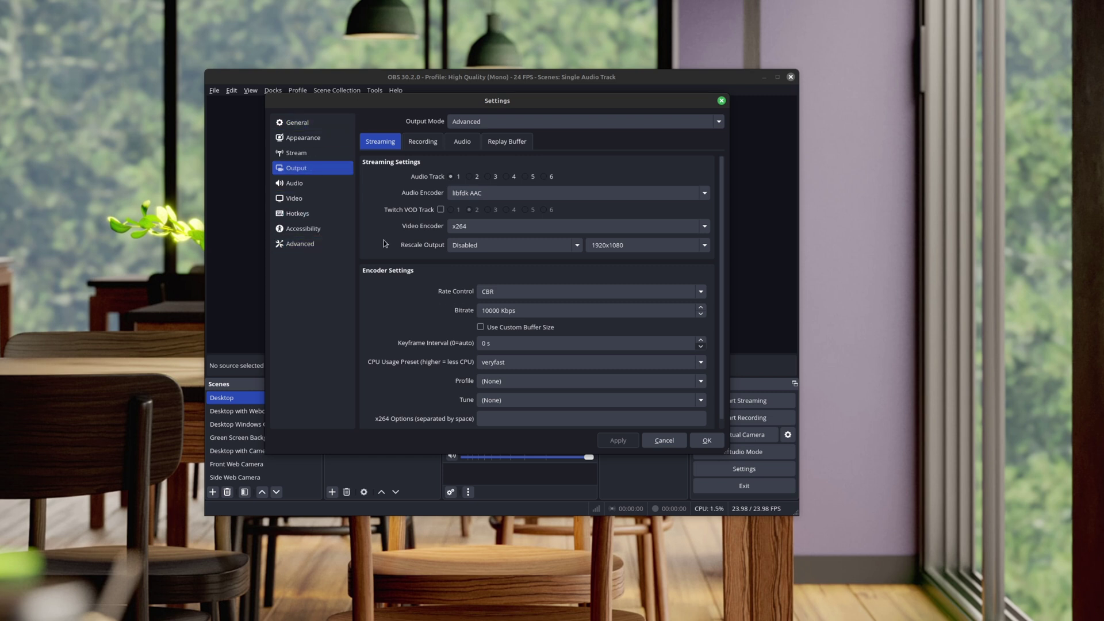
pyautogui.click(422, 143)
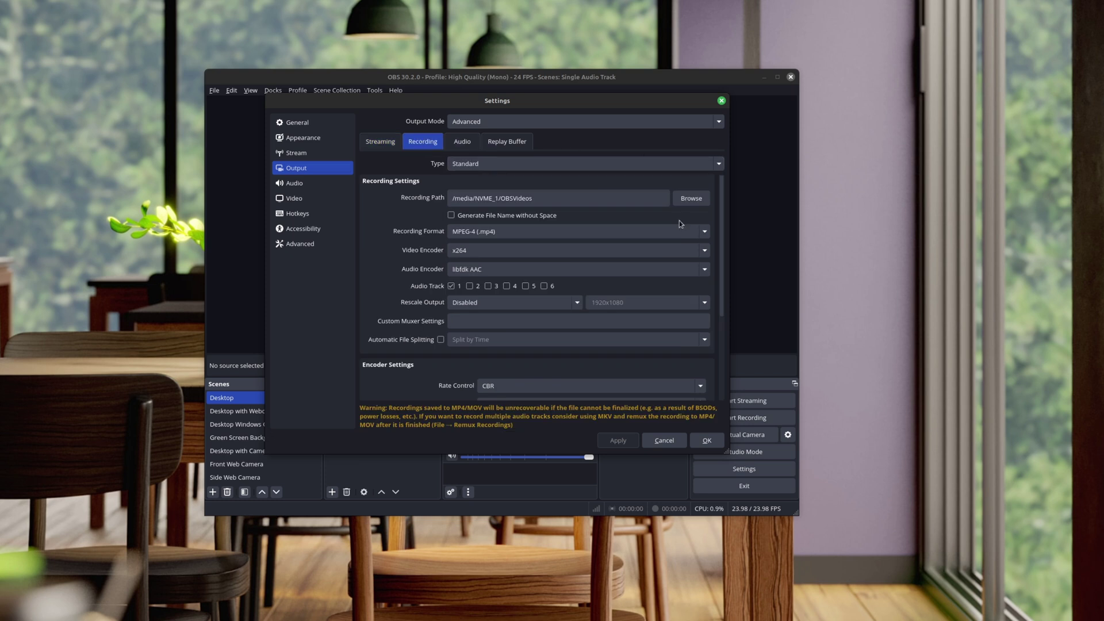
pyautogui.click(707, 250)
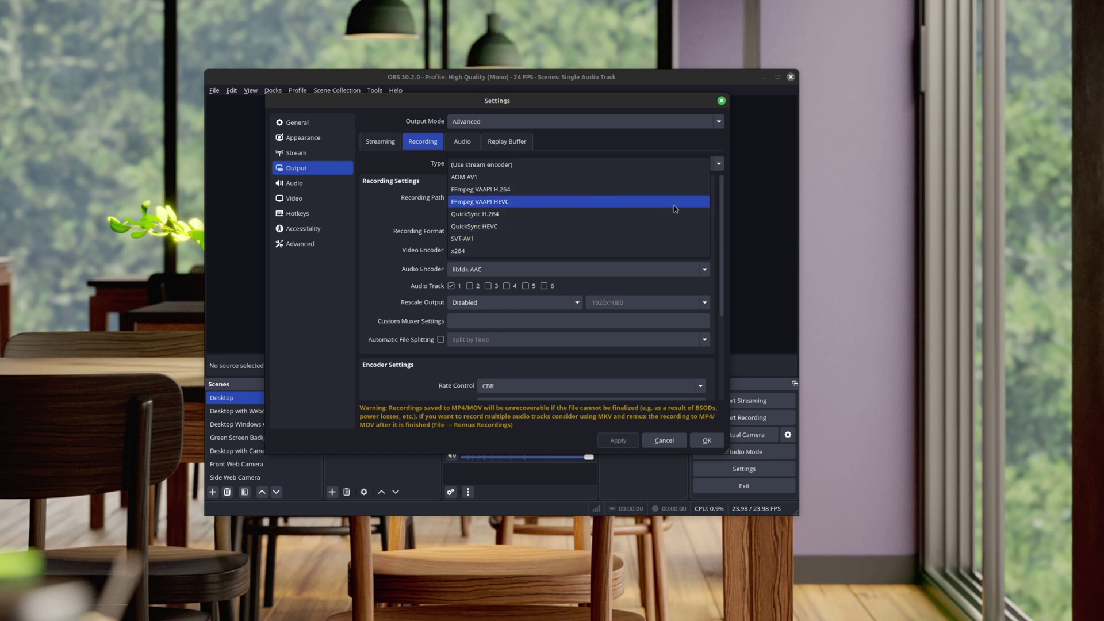
# - View the recording formats including Hybrid MP4 [BETA], keeping MPEG-4 (.mp4) and x264
pyautogui.click(385, 241)
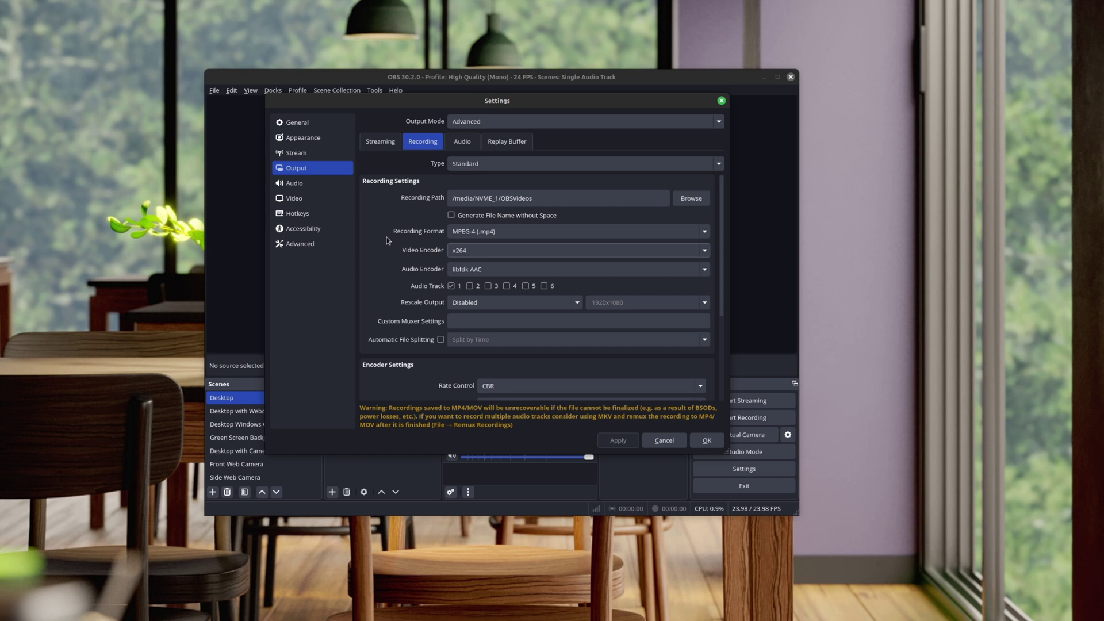
pyautogui.click(703, 234)
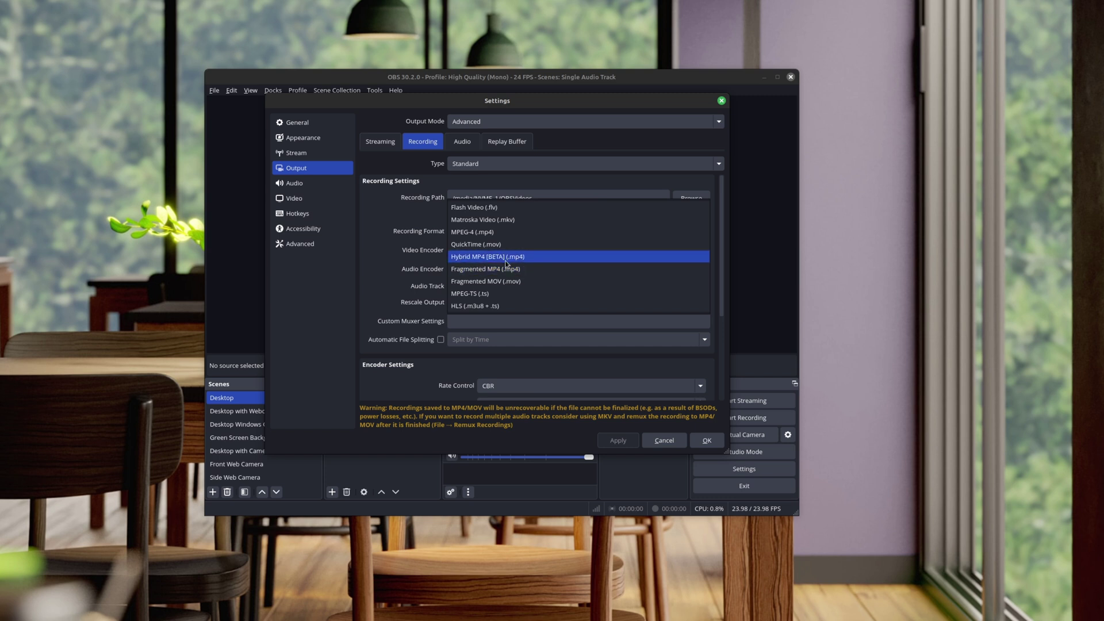
pyautogui.click(379, 237)
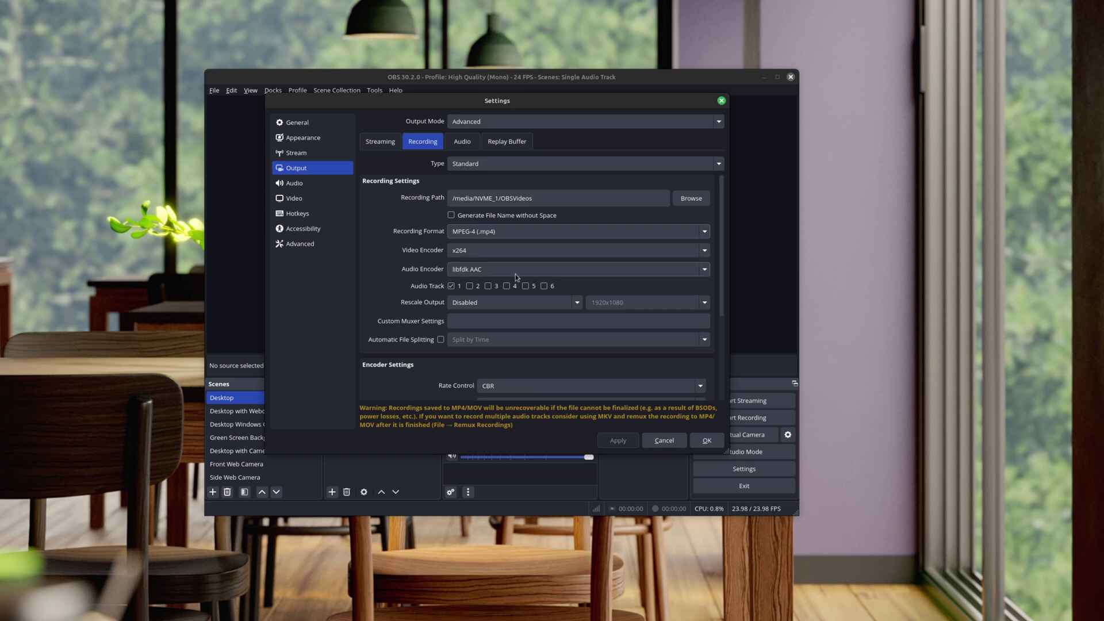
# - Cancel the Settings dialog to return to the Desktop scene without saving changes
pyautogui.click(663, 440)
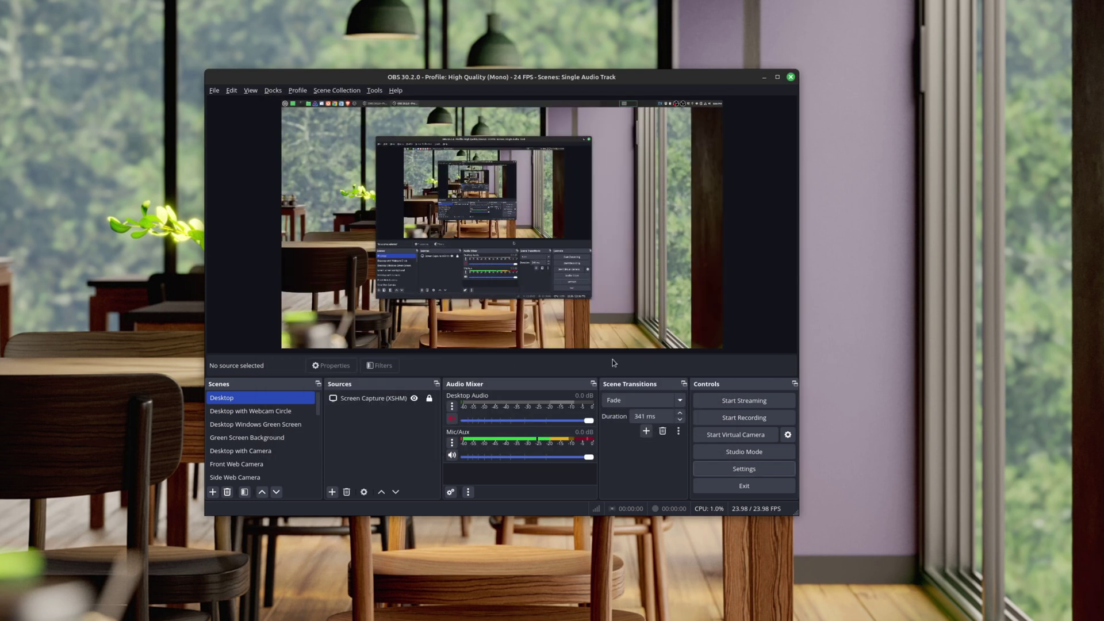